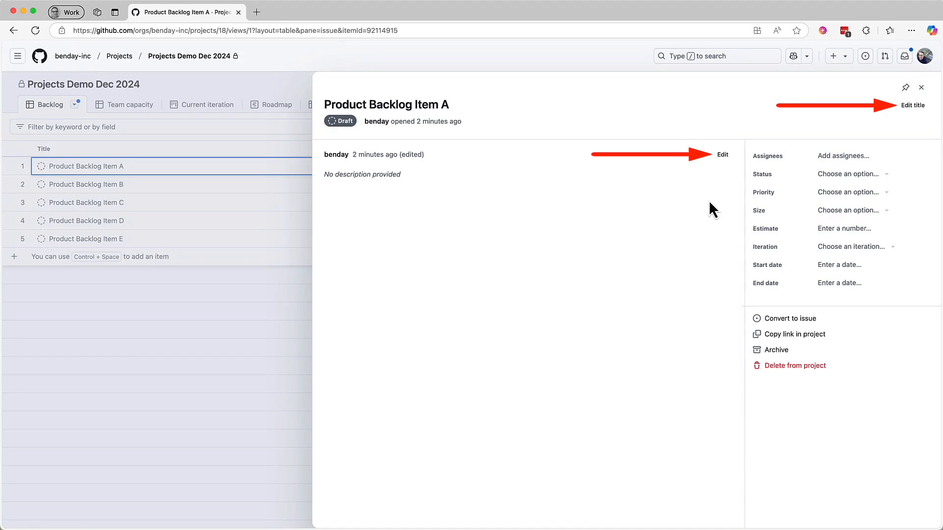
Step: Rename the open draft item to "Product Backlog Item ABC" and save the title
click(927, 114)
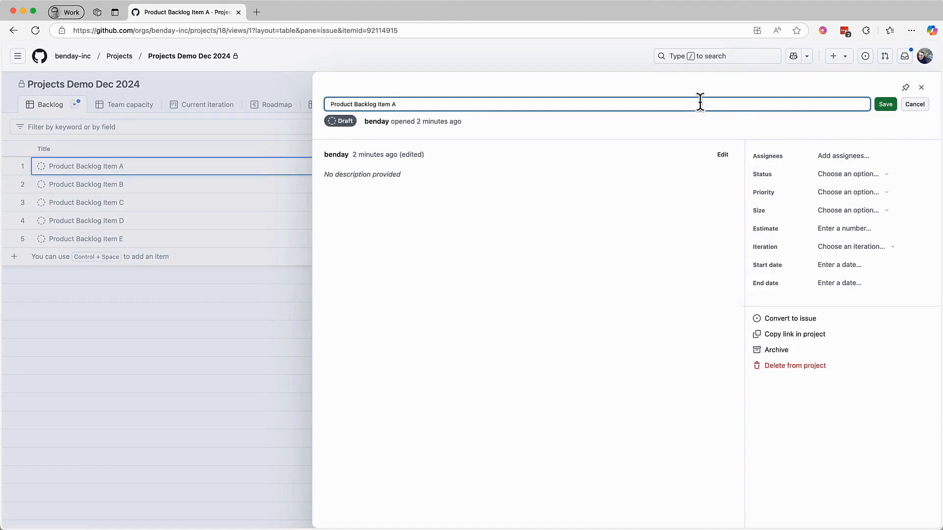
text(BC)
click(887, 106)
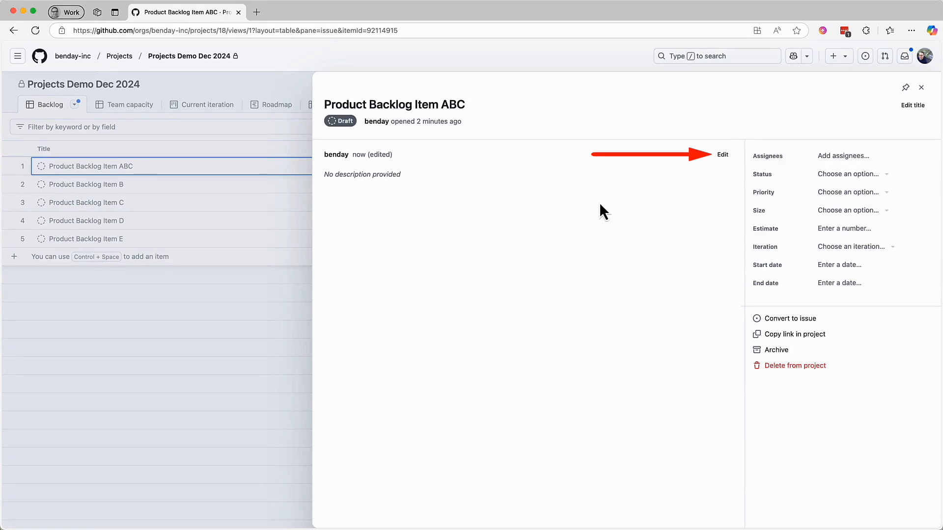
Step: Start editing the item's description with the sentence "This is the description of PBI ABC."
click(723, 156)
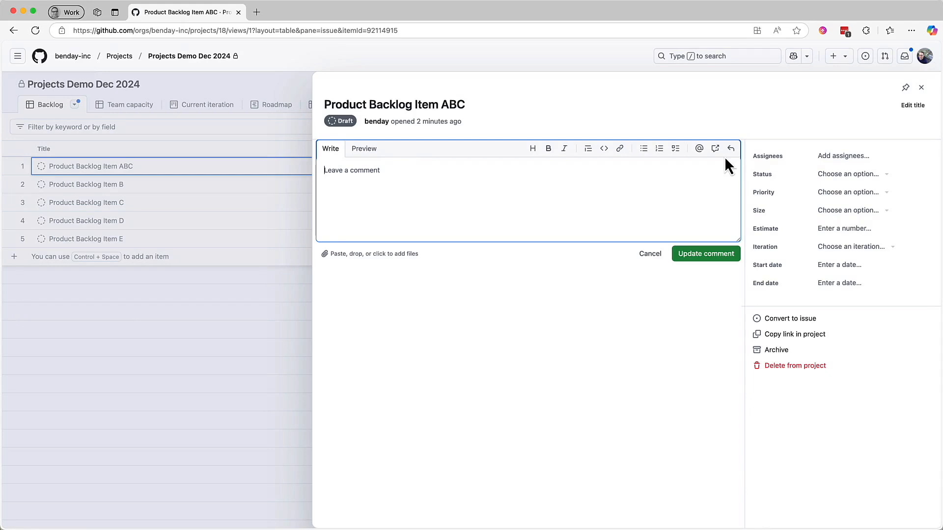
text(This is a)
key(BackSpace)
text(the)
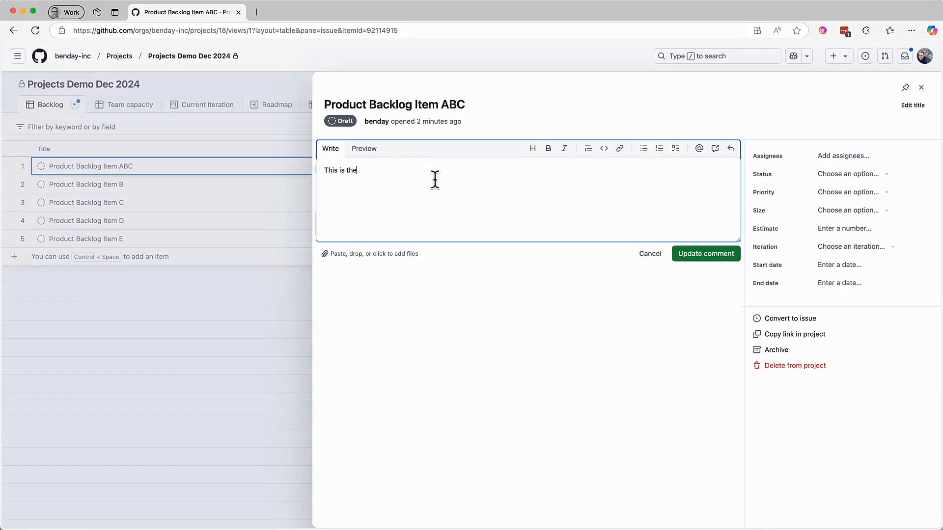
text( description of PBI ABC.)
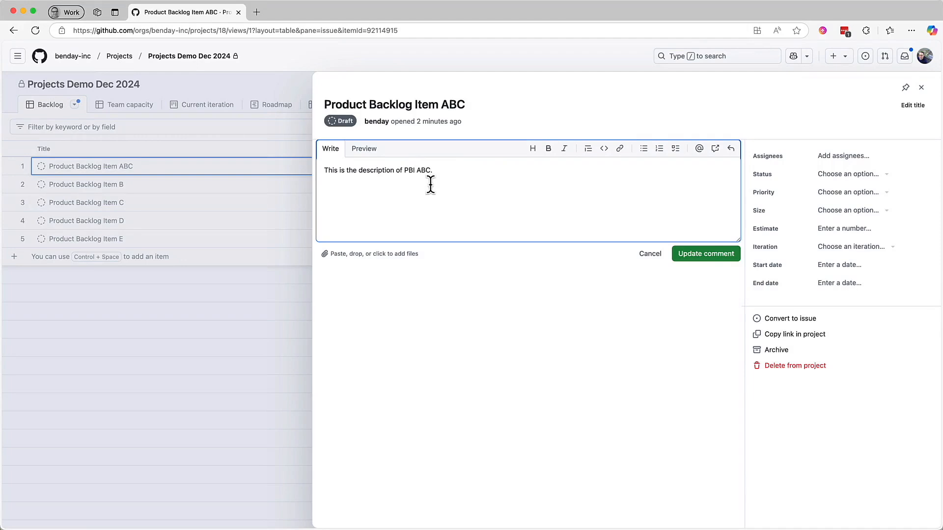
Step: Add a separate paragraph "This text is bold." to the description and format the word "bold" as bold
key(Return)
key(Return)
text(Thi)
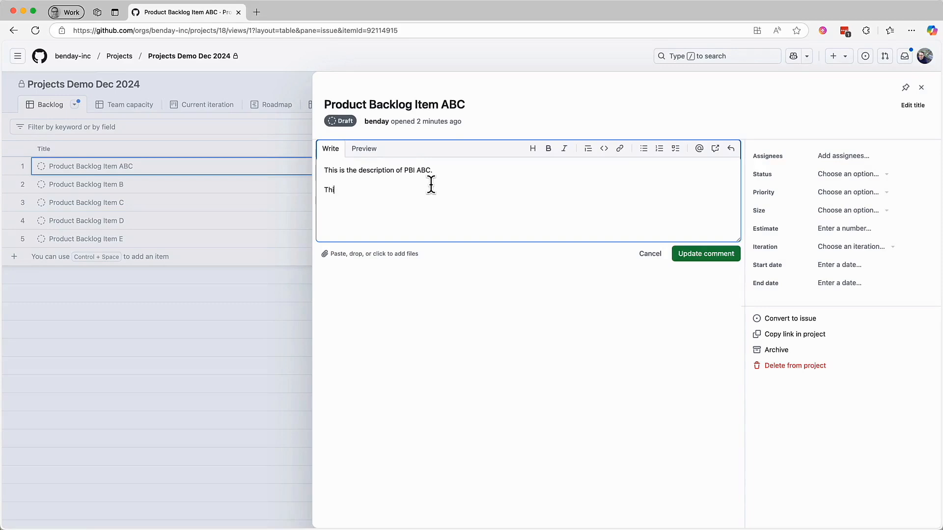
text(s text is bold.)
key(shift+alt+Left)
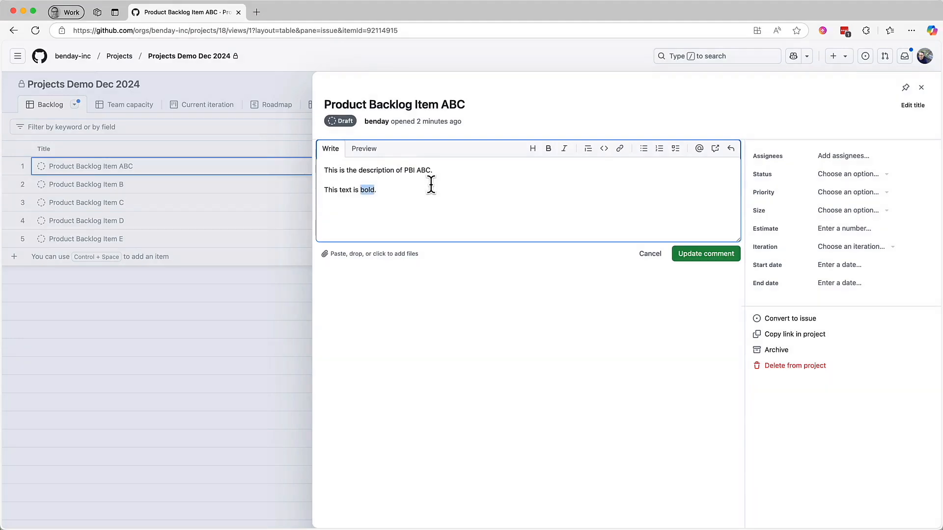
click(548, 148)
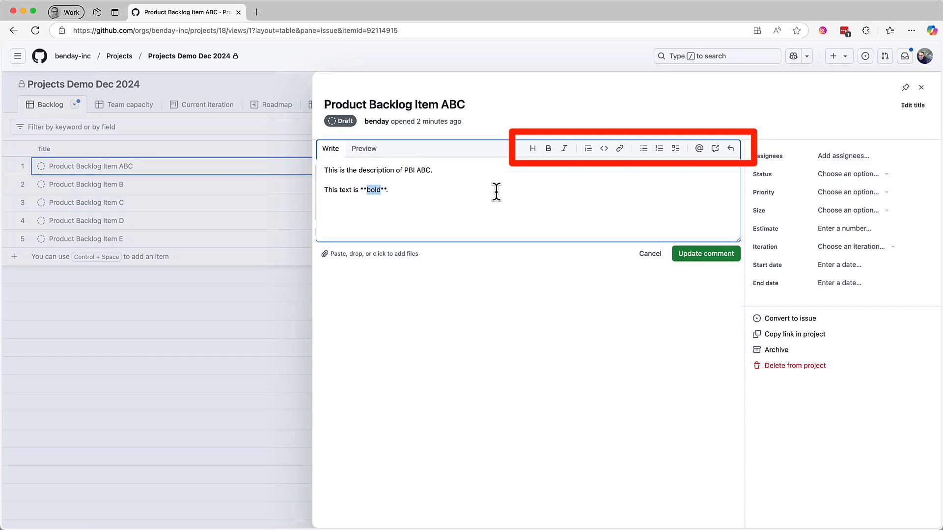
Step: Add the Markdown heading "# This is a level 1 heading" below the bold paragraph, followed by the paragraph "This is some text."
click(443, 192)
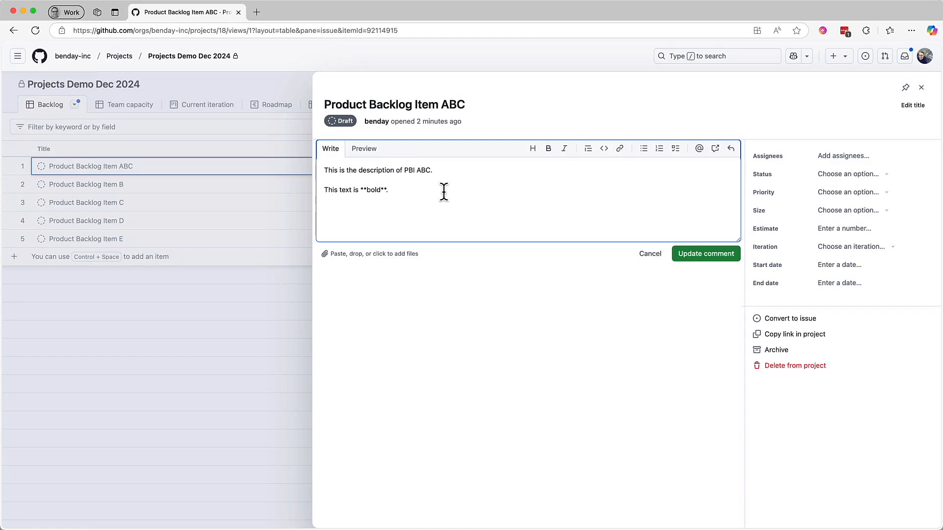
key(Return)
key(Return)
text(#)
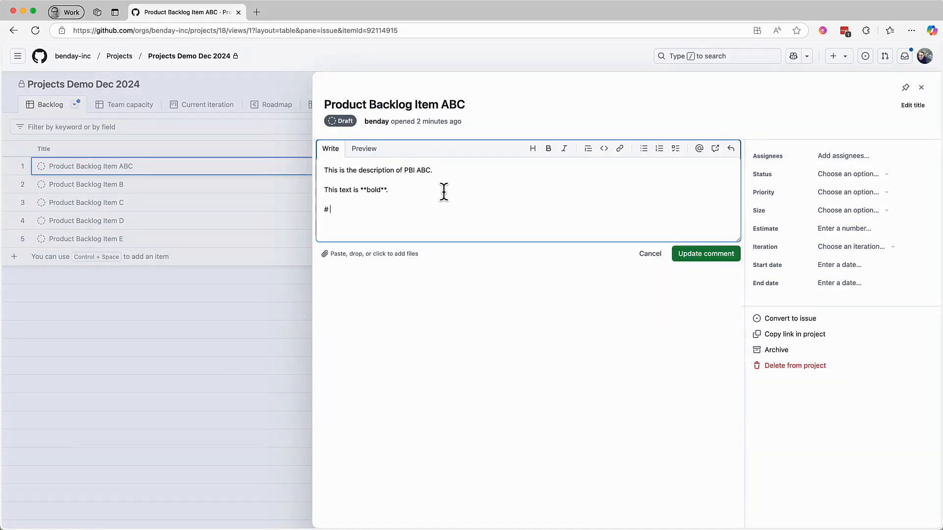
text( This is a level 1 hea)
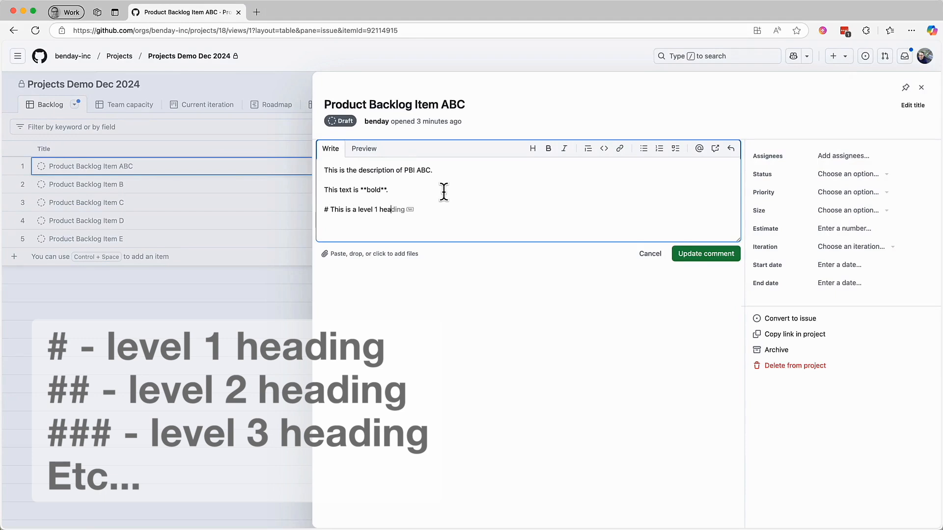
text(der)
key(BackSpace)
key(BackSpace)
text(ing)
key(Return)
key(Return)
text(This is some text.)
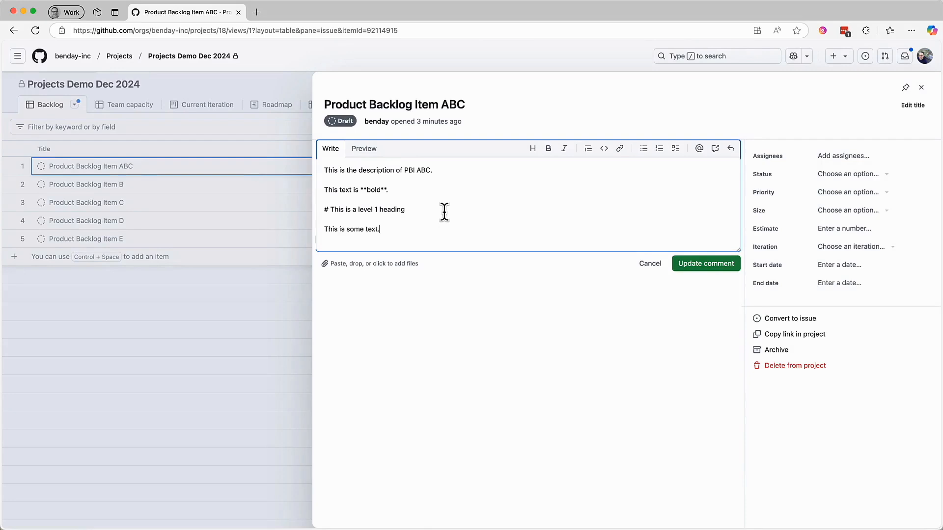
Step: Add the Markdown heading "## This is a level 2 heading" followed by the paragraph "Level two text."
key(Return)
key(Return)
text(## This is some)
key(BackSpace)
key(BackSpace)
key(BackSpace)
key(BackSpace)
key(BackSpace)
text(a leve 2)
key(BackSpace)
key(BackSpace)
text(l 2 heading)
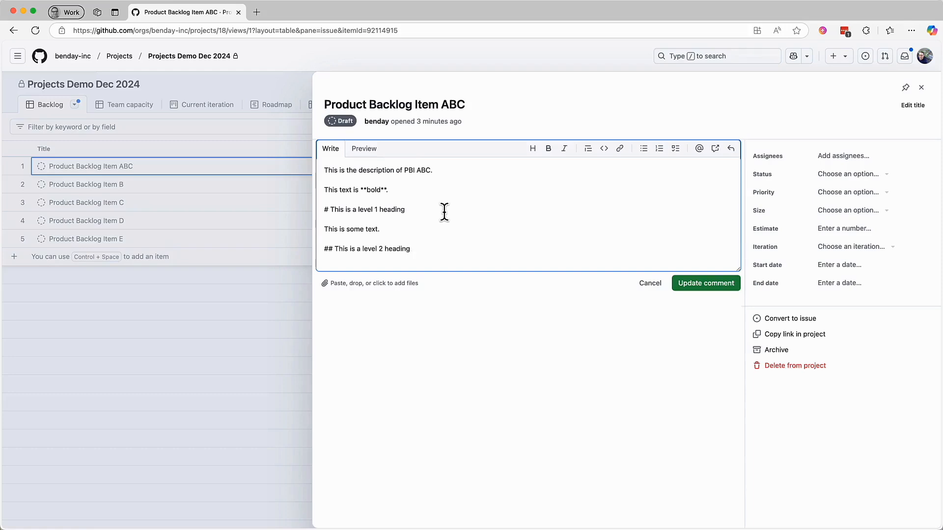
key(Return)
key(Return)
text(Level two text.)
Step: Add the heading "## This is another Level 2 heading" with "more text" below it, and preview the rendered description
key(Return)
key(Return)
text(## This is another Level 2 heading)
key(Return)
key(Return)
text(more text)
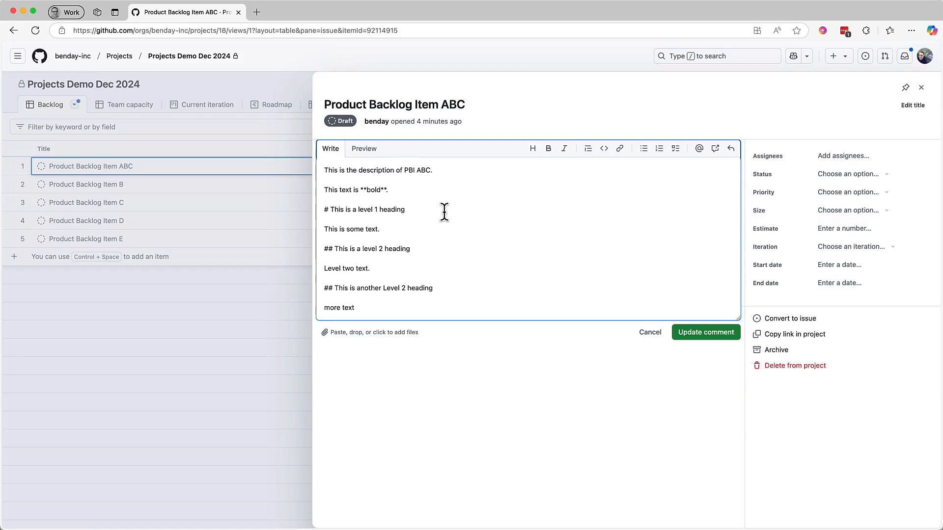
click(372, 152)
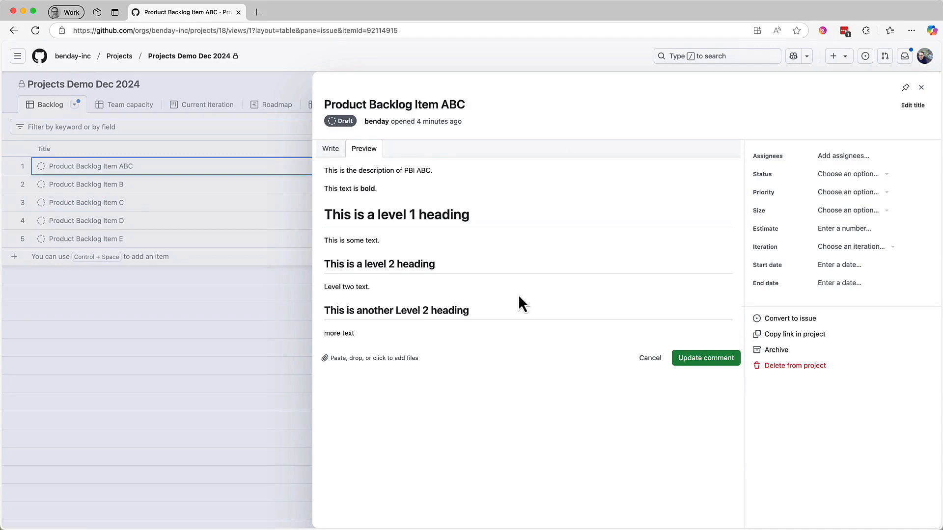
Step: Resume writing the description and add a separate line "Bullet List" below "more text"
click(334, 149)
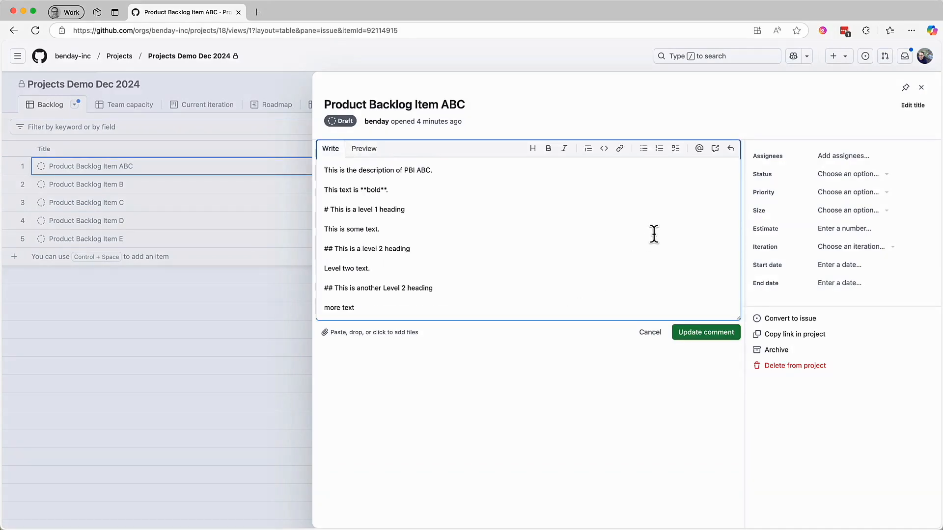
key(Return)
key(Return)
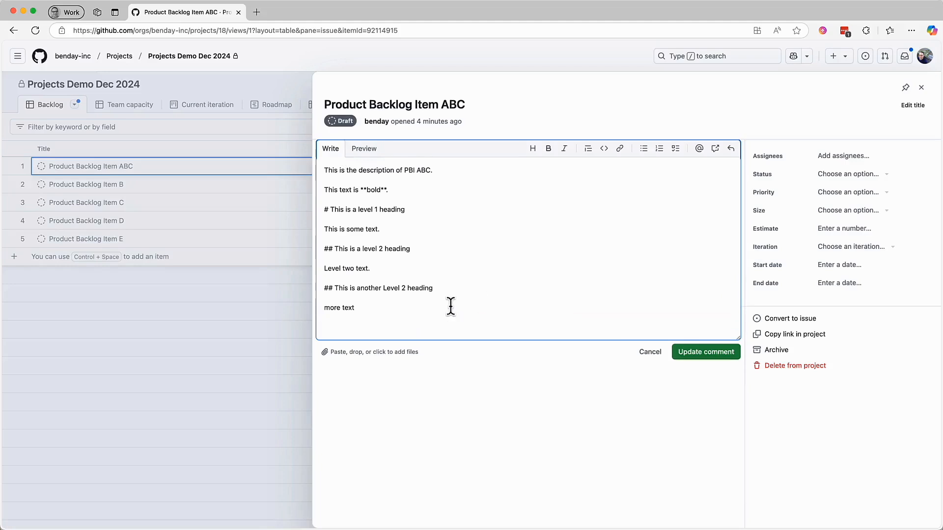
text(Bullet List)
key(Return)
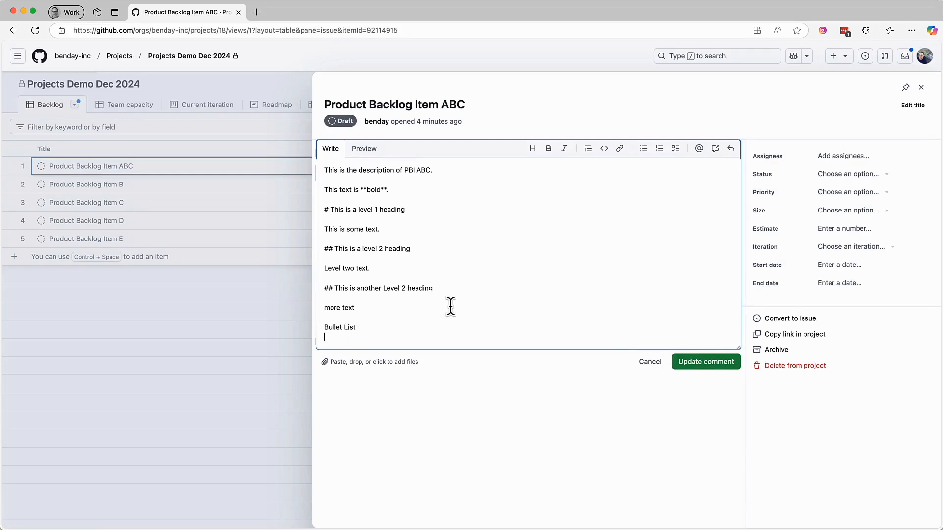
Step: Add a bulleted list with "Do this", "also this", "also also this too" and "more stuff", and preview the description
click(645, 150)
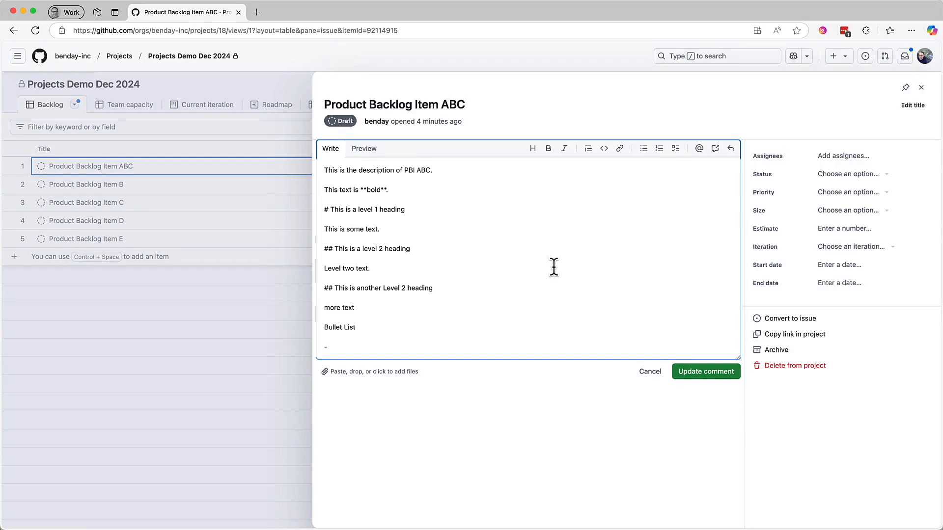
text(Do this)
key(Return)
text(also this)
key(Return)
text(also this - also also this too)
key(Return)
text(more stuff)
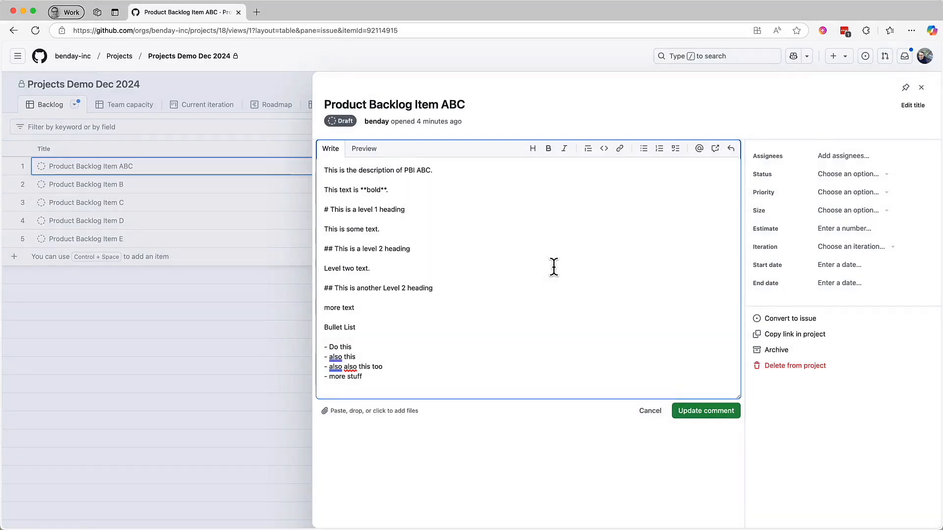
click(373, 156)
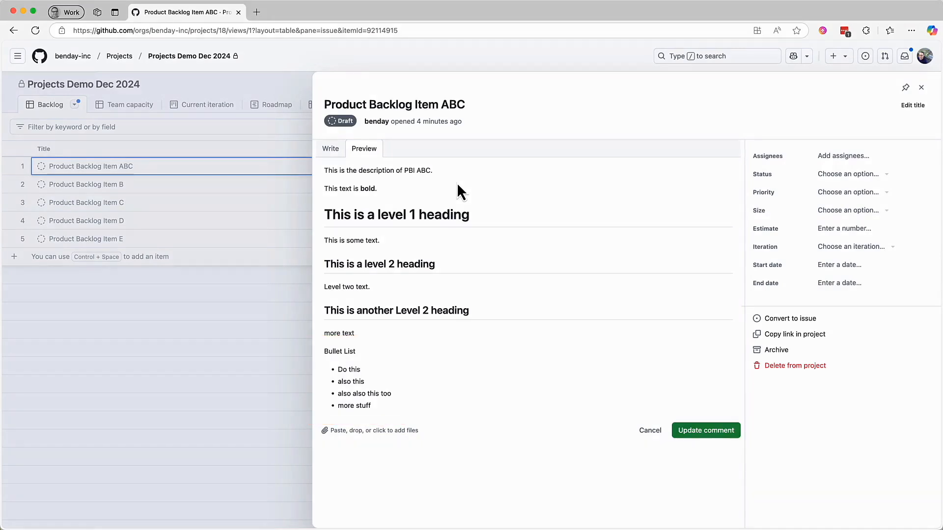
Step: Add a task list with "Did this happen?", "How about this?" and "And remember this needs to get done" below the bullets, and save the description
click(341, 152)
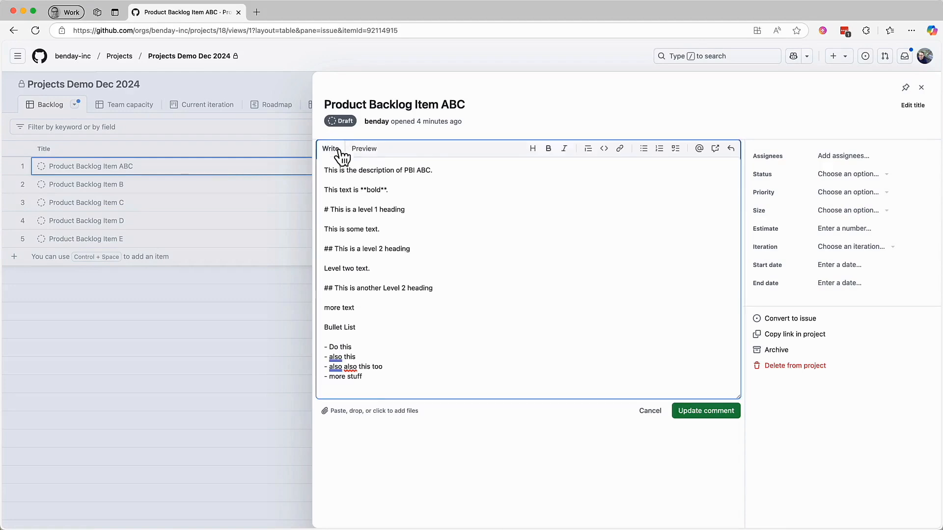
key(Return)
key(Return)
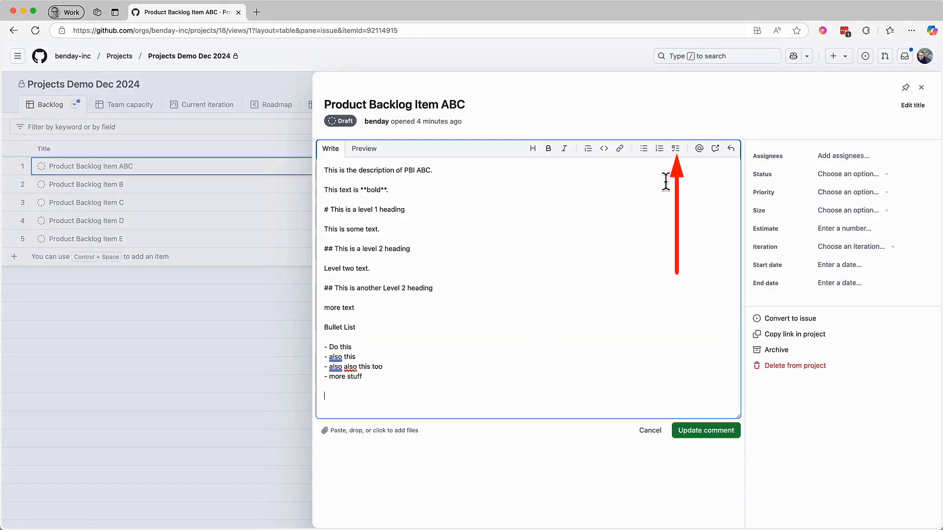
click(676, 149)
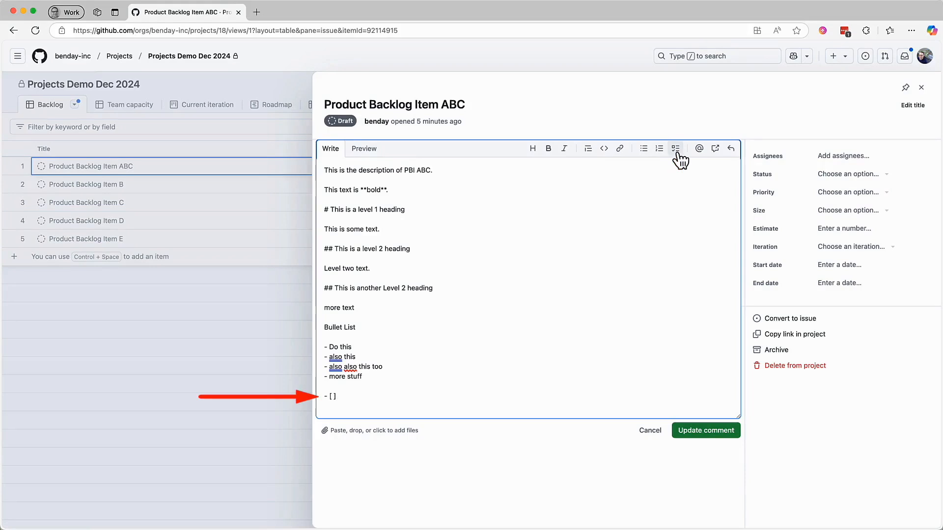
text(Did this happen?)
key(Return)
text(How about this?)
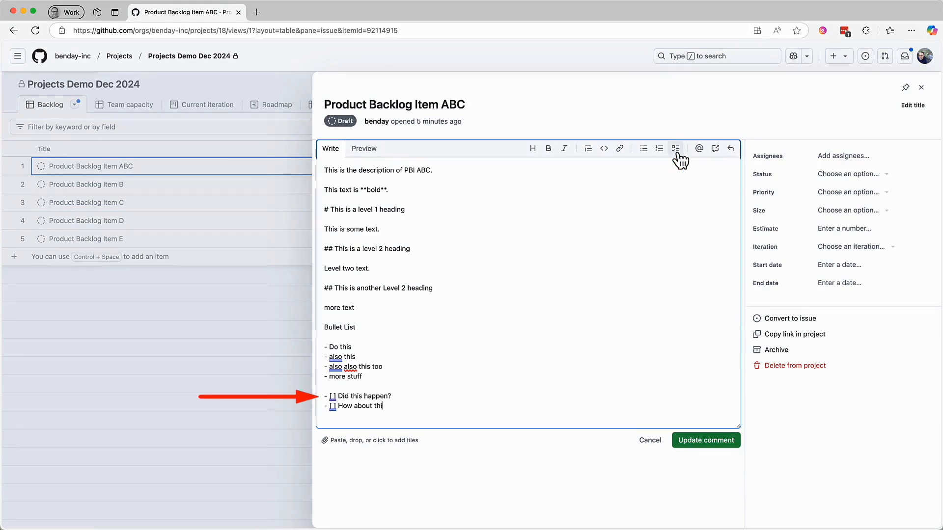
key(Return)
text(And remember this needs to get done)
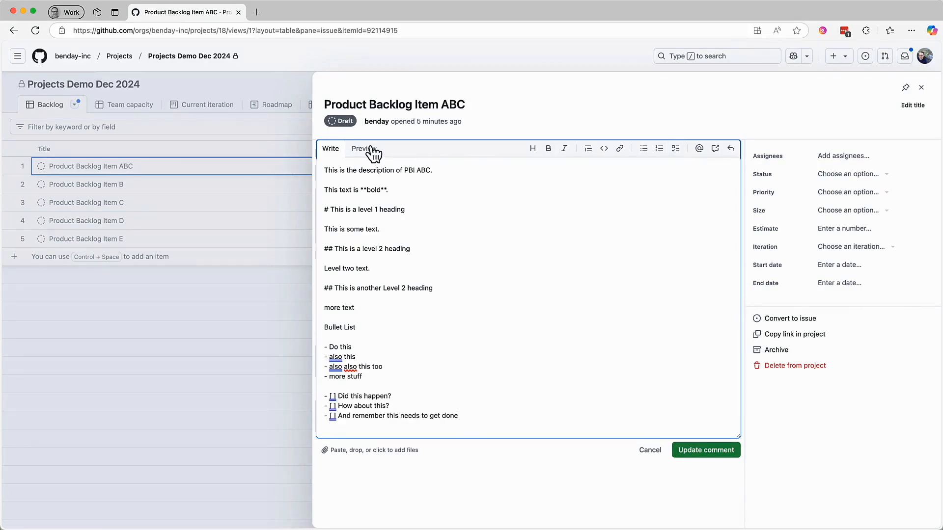
click(381, 148)
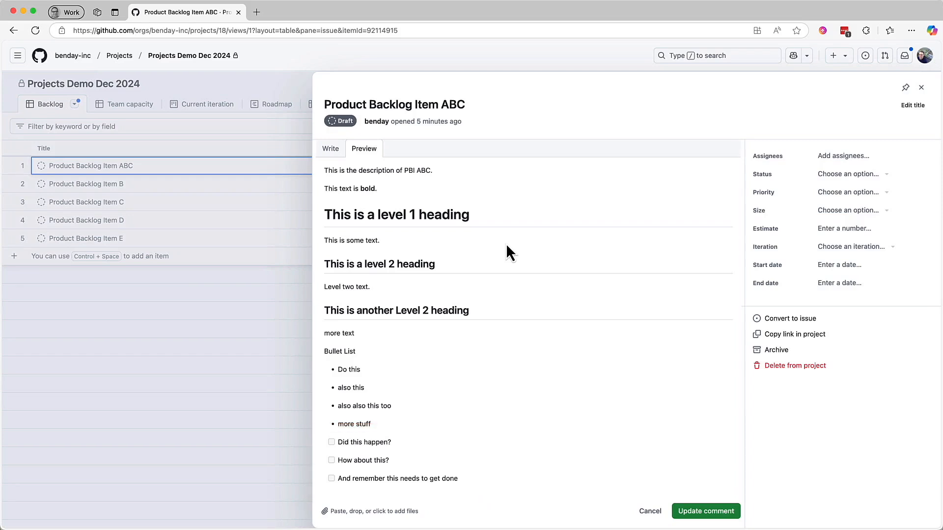
click(735, 515)
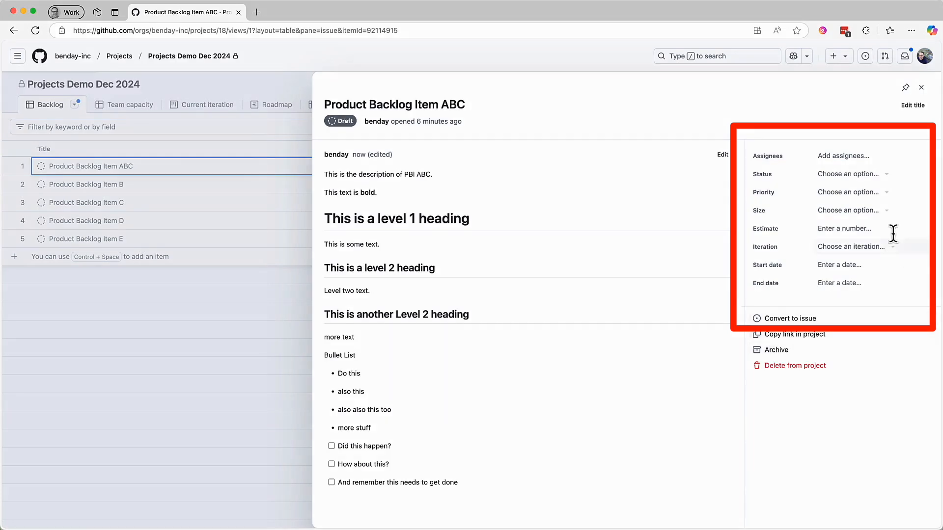
Step: Set the item's size to M, estimate to 13 and status to Todo, and close its details
click(887, 210)
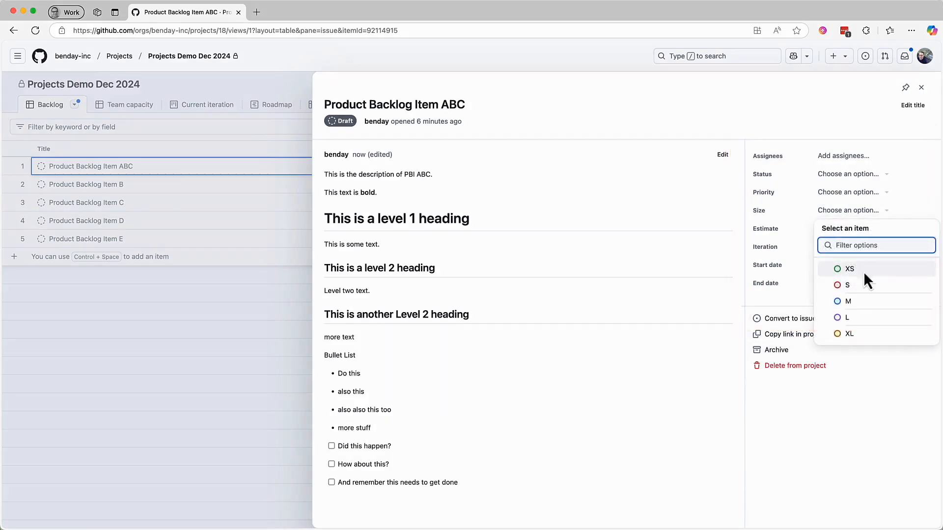
click(853, 302)
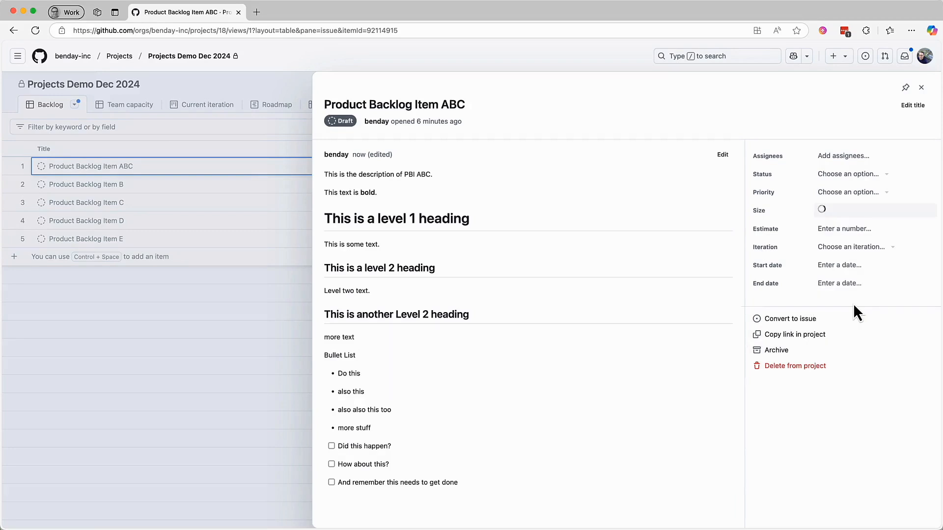
click(867, 234)
text(13)
key(Tab)
click(887, 179)
click(852, 233)
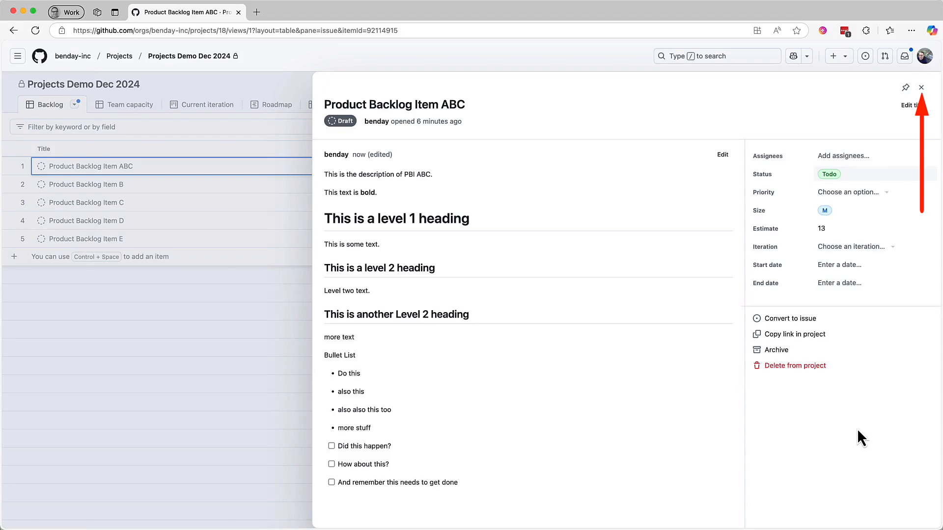
click(921, 88)
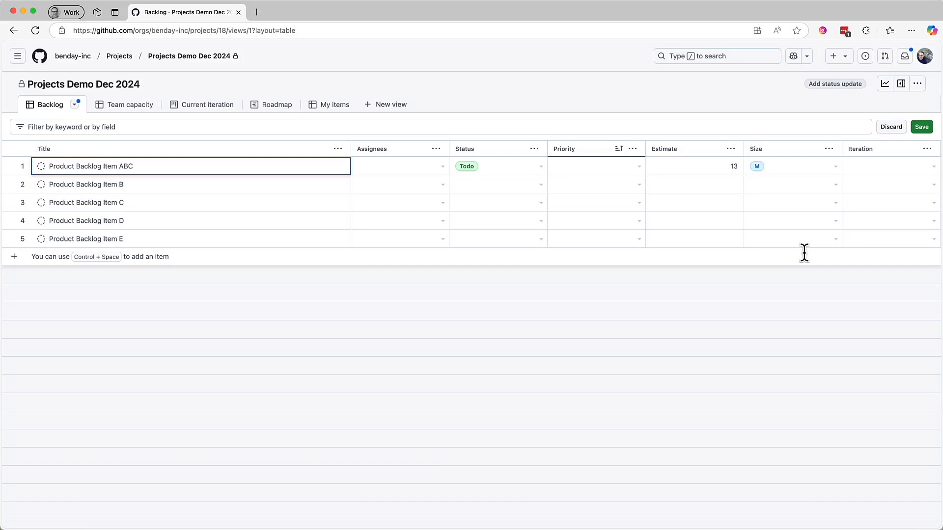
Step: In the backlog table, set Product Backlog Item B's status to Todo, estimate to 8 and size to S
click(540, 185)
click(489, 246)
click(690, 186)
text(8)
click(837, 189)
click(837, 189)
click(788, 261)
Step: Set the status of Product Backlog Items C, D and E to Todo
click(483, 203)
key(Return)
key(Return)
click(540, 221)
click(511, 283)
click(541, 239)
click(506, 300)
Step: Set the estimates of Product Backlog Items C, D and E to 2, 13 and 5
click(700, 203)
text(5)
click(727, 222)
click(729, 200)
text(2)
click(728, 220)
text(13)
click(726, 240)
text(5)
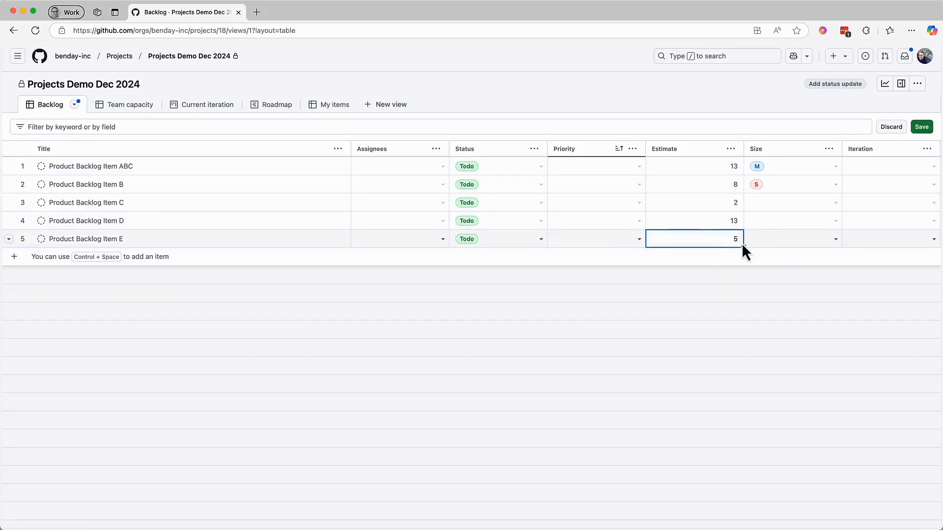
click(719, 256)
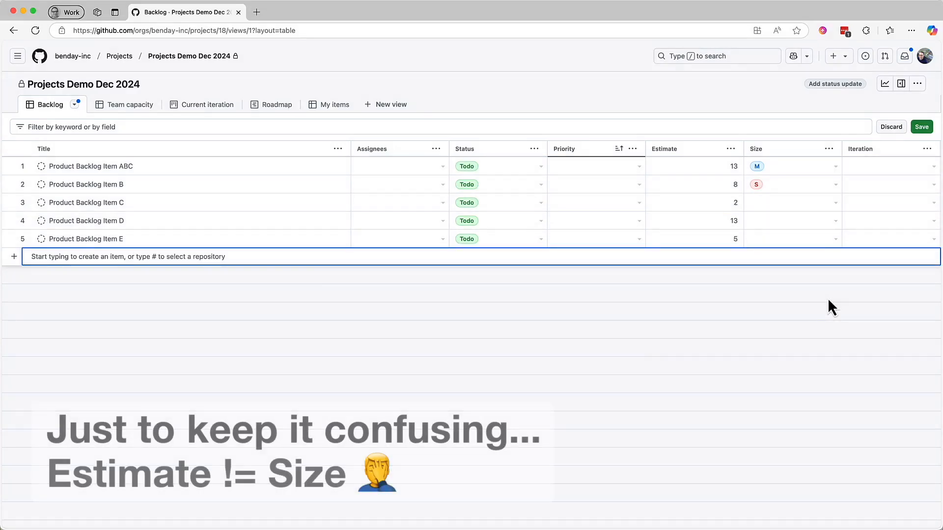